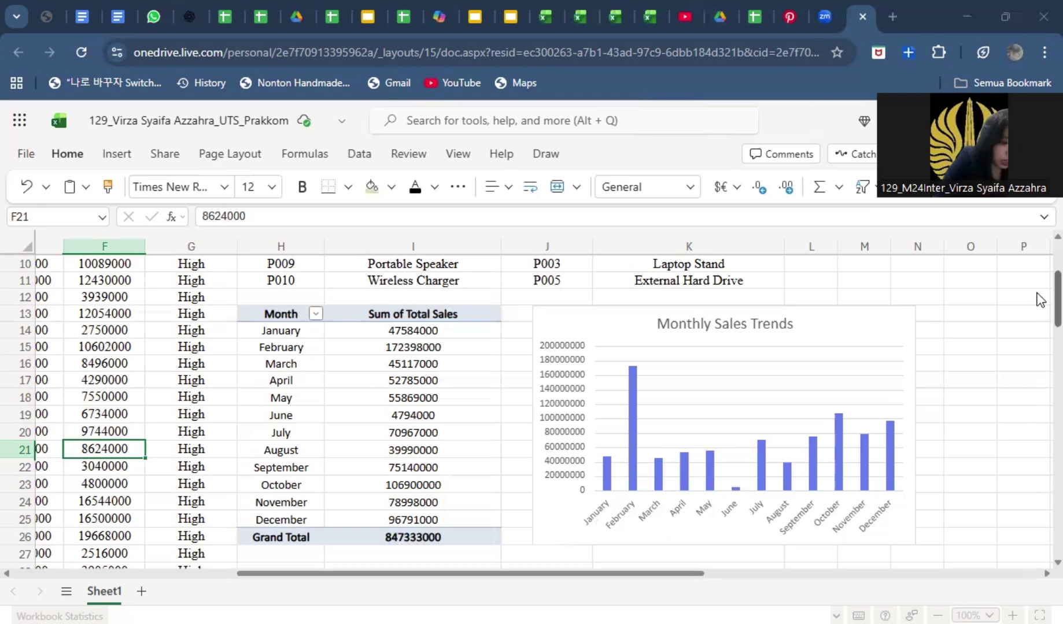
Examine the nested IF formulas in the Sales Category column, checking cells G2, G5, G3 and G7.
scroll(1038, 236, up, 3)
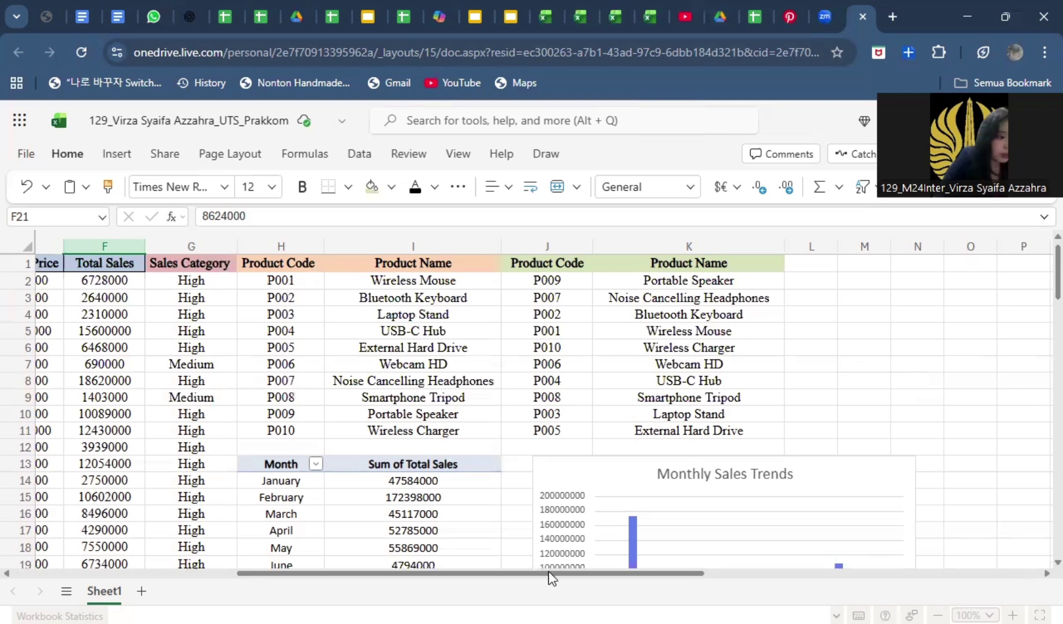
drag(548, 572, 303, 571)
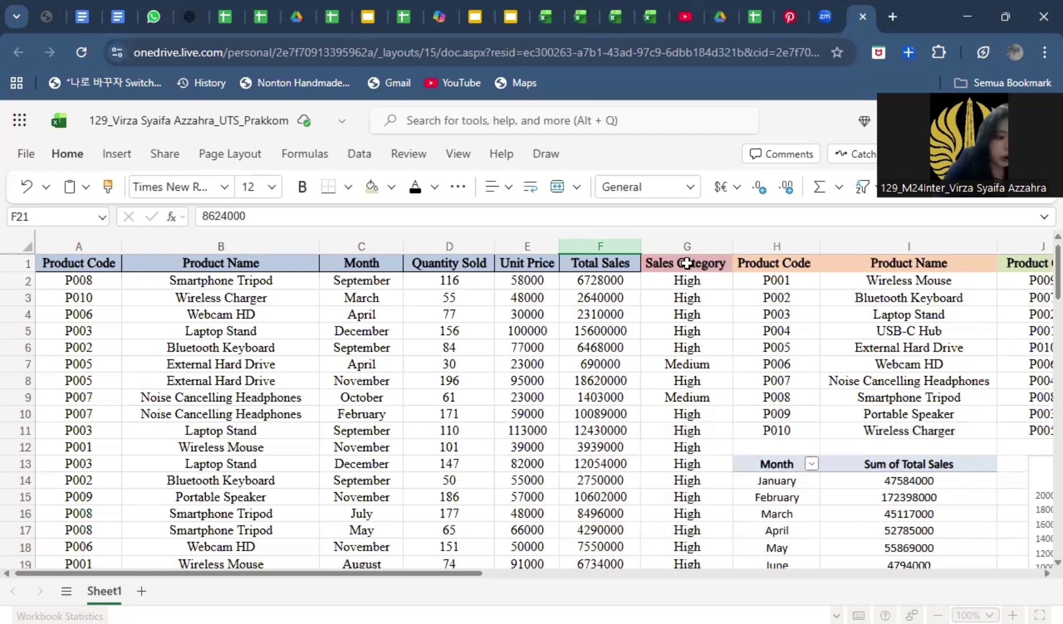
click(695, 284)
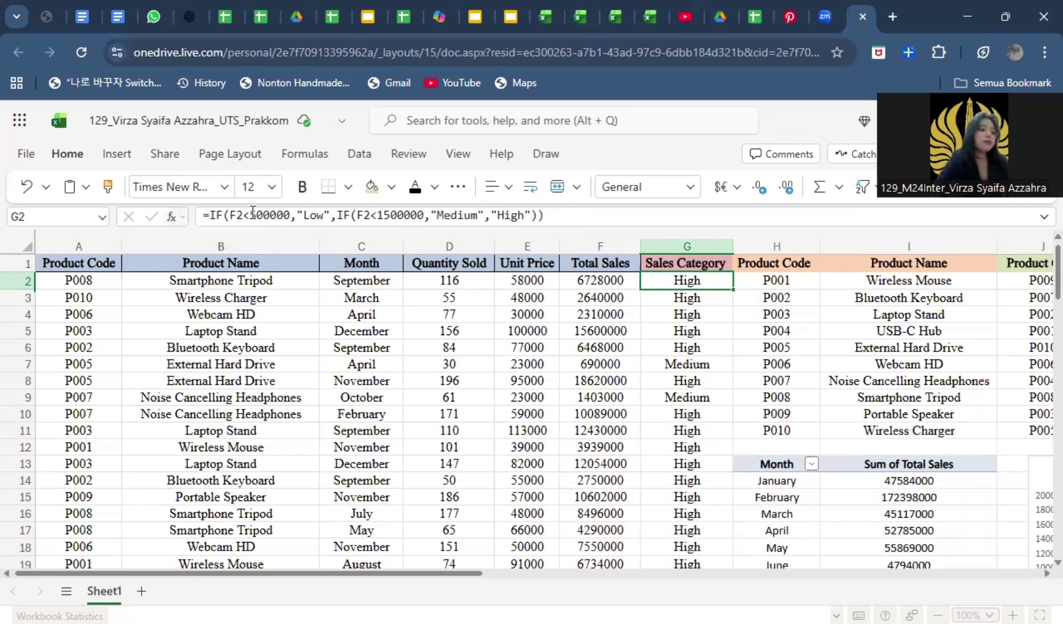
mouse_move(252, 218)
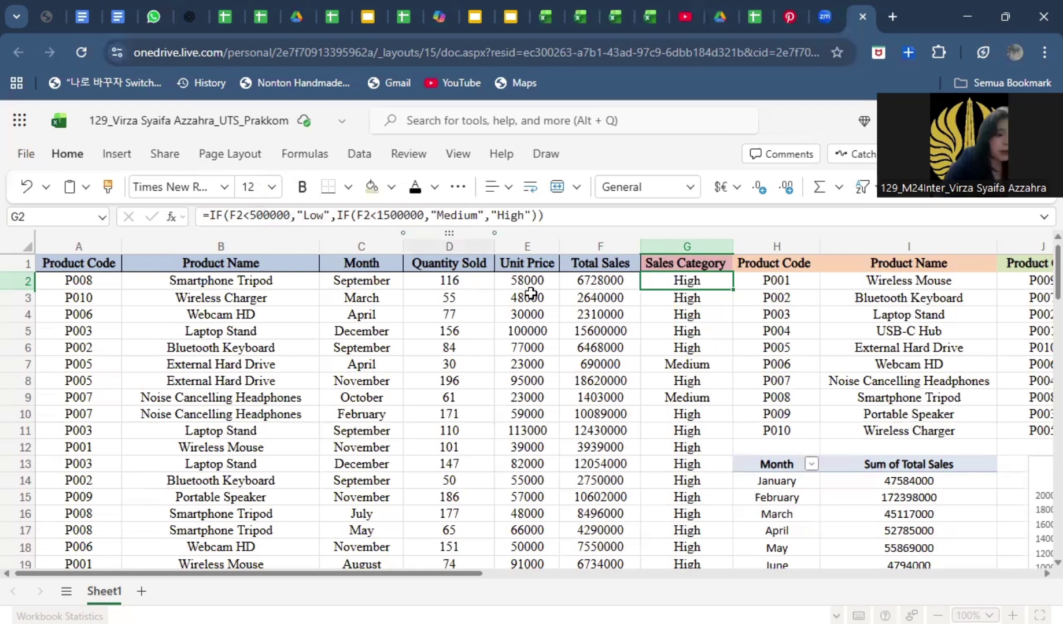
click(696, 332)
click(691, 293)
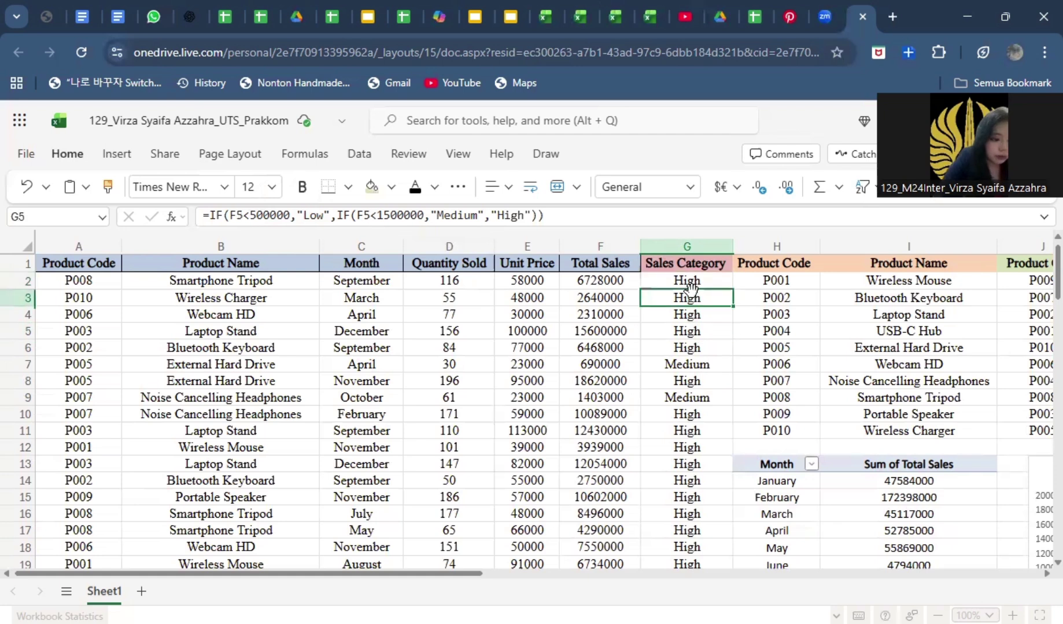
click(686, 370)
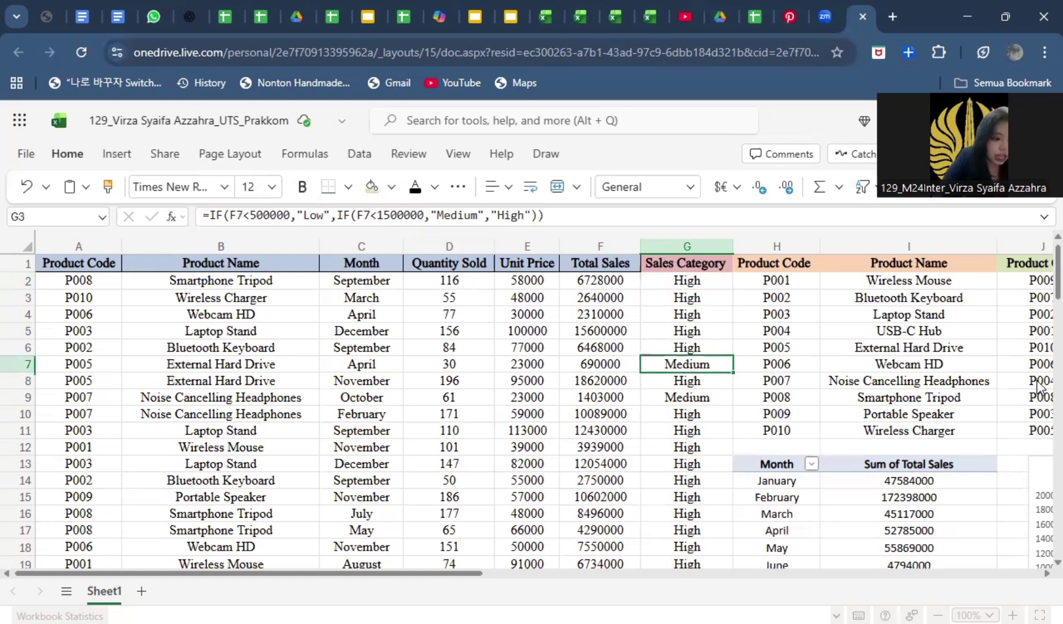
Find a row categorised as Low in the Sales Category column and inspect its IF formula in G61.
scroll(1039, 298, down, 9)
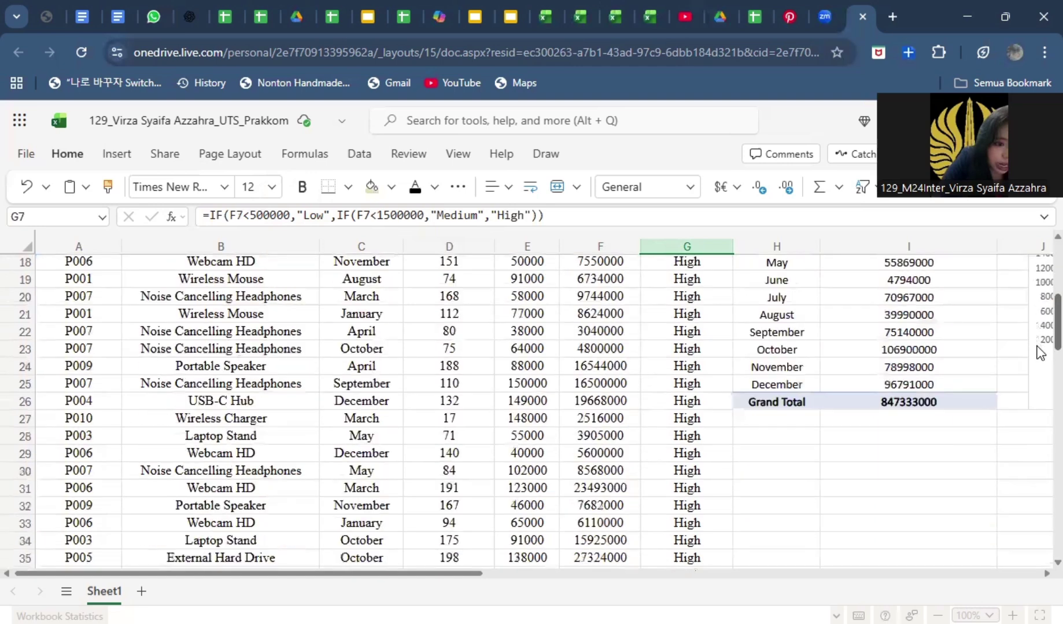
scroll(1030, 387, down, 5)
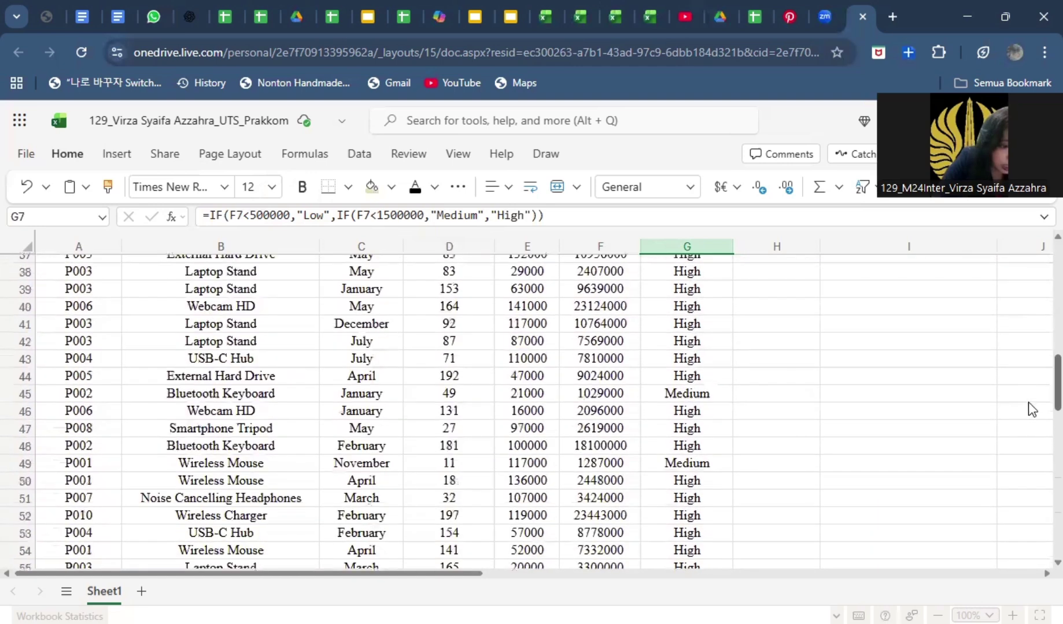
scroll(1020, 429, down, 2)
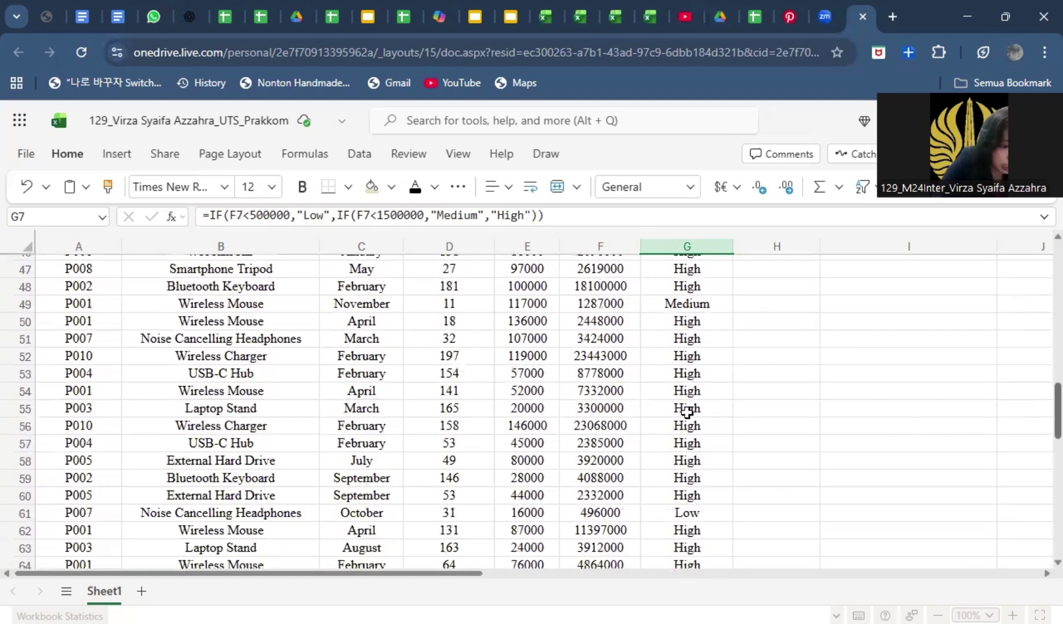
click(686, 515)
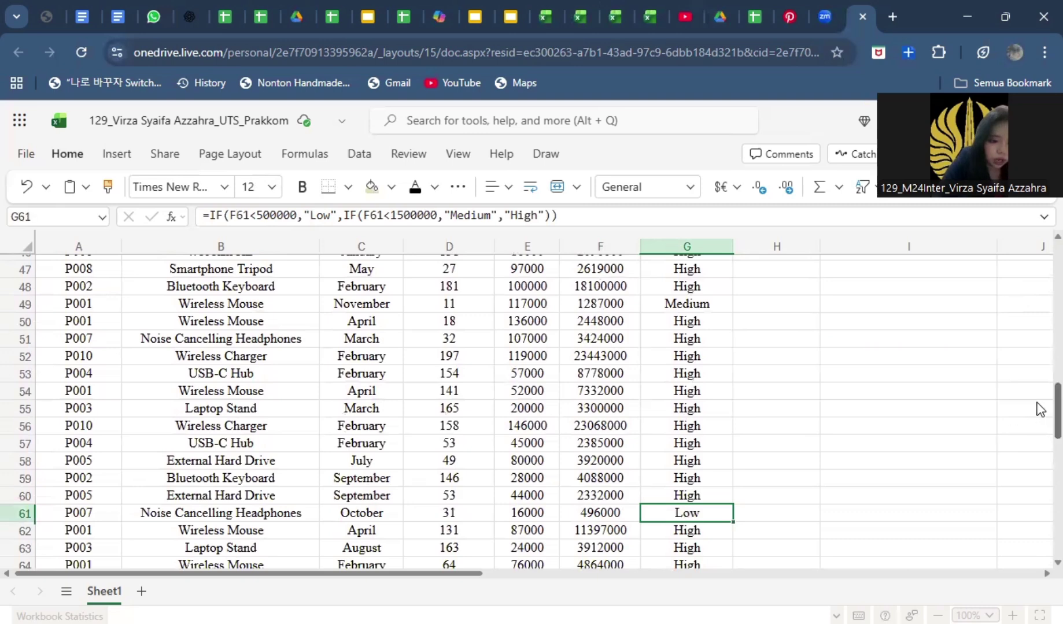
Review the orange product code and name reference table and the green table's Product Code column.
scroll(1037, 409, up, 9)
scroll(1041, 302, up, 6)
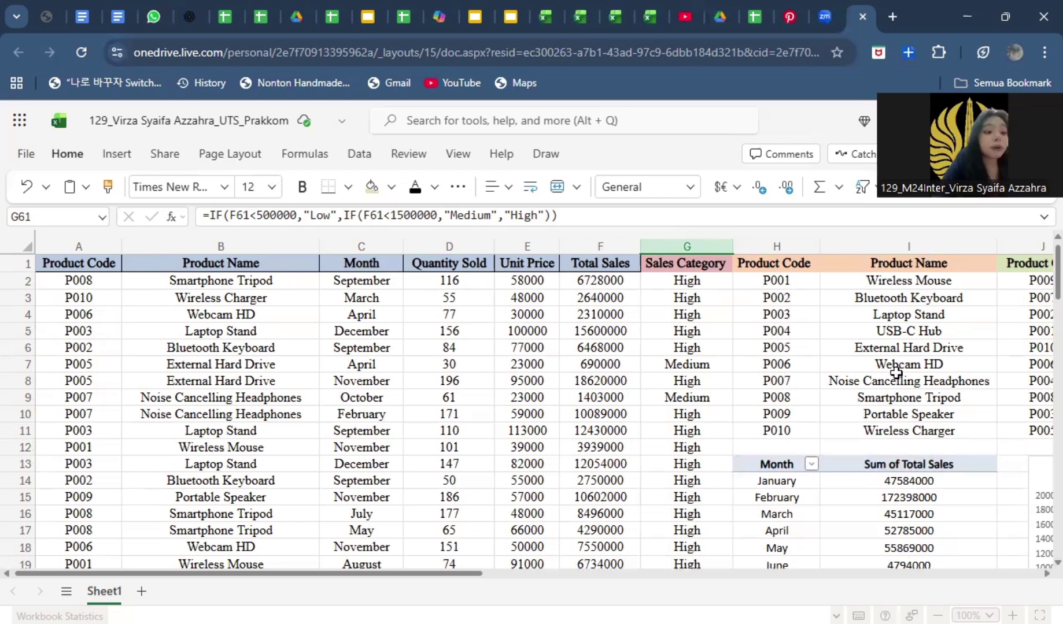
click(911, 283)
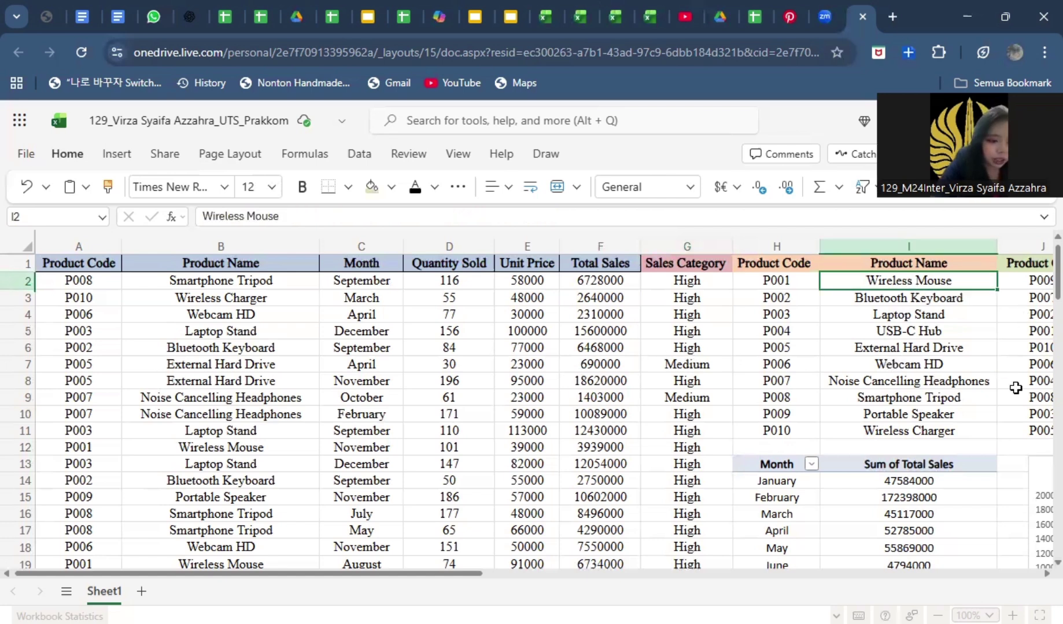
drag(457, 575, 716, 603)
click(461, 375)
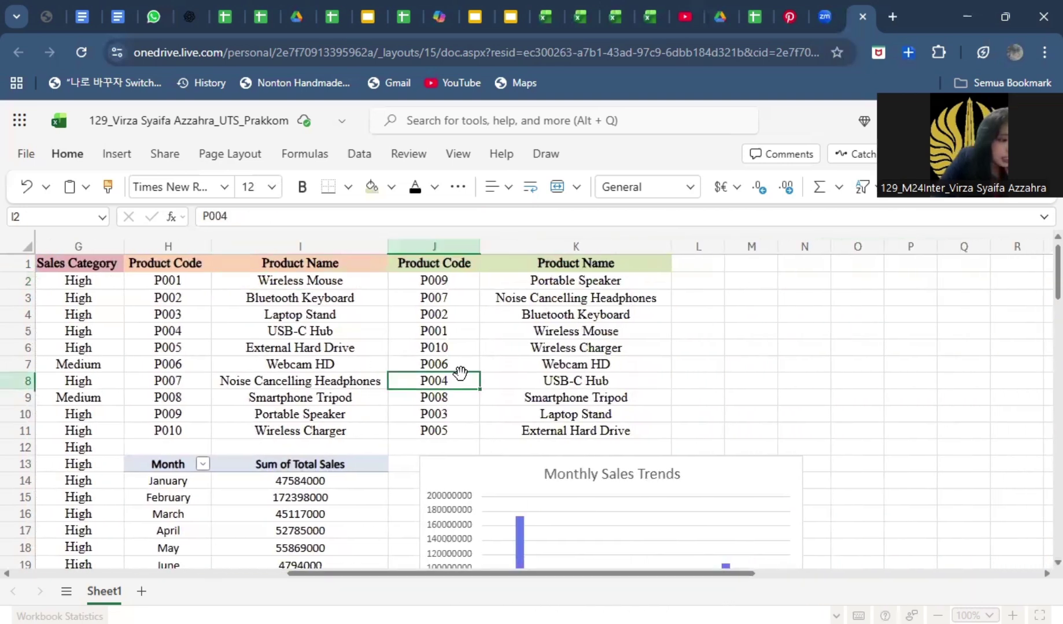
click(444, 267)
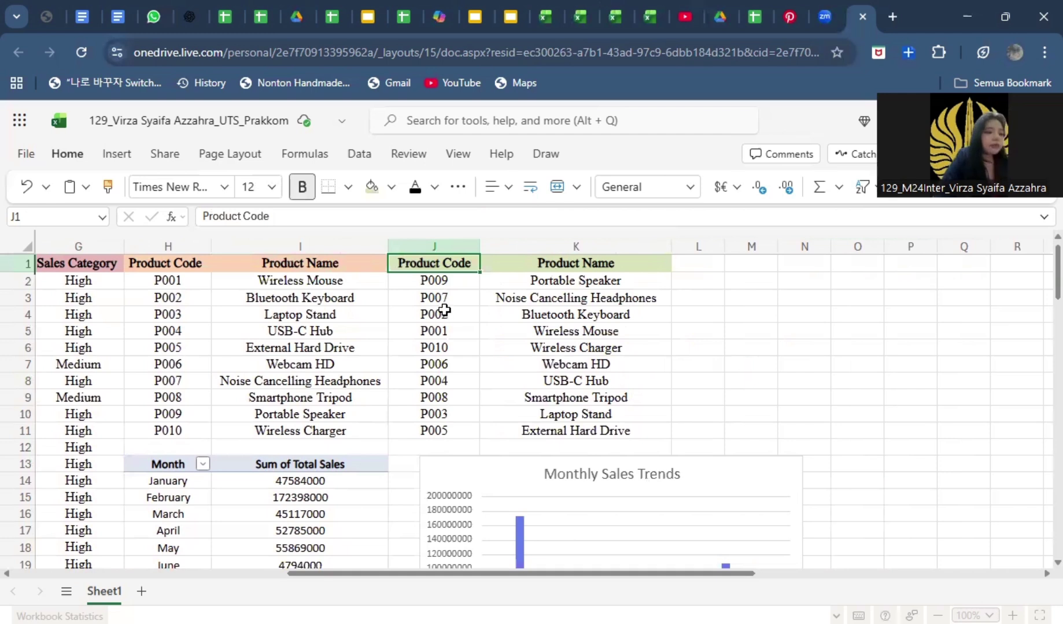
click(442, 310)
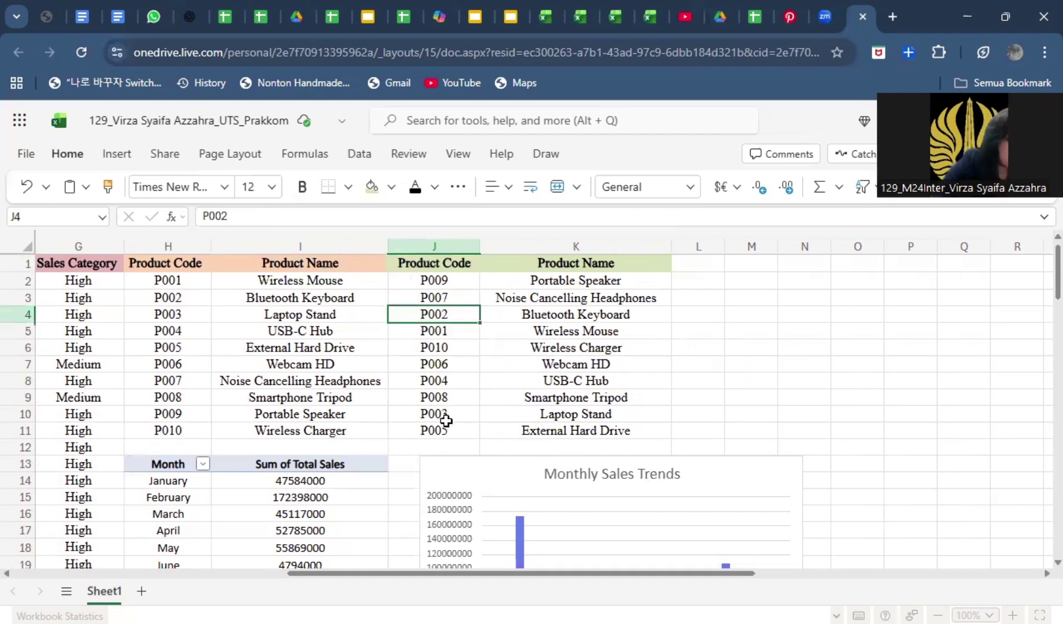
Examine the VLOOKUP formula in K2 together with its lookup code in J2.
click(574, 281)
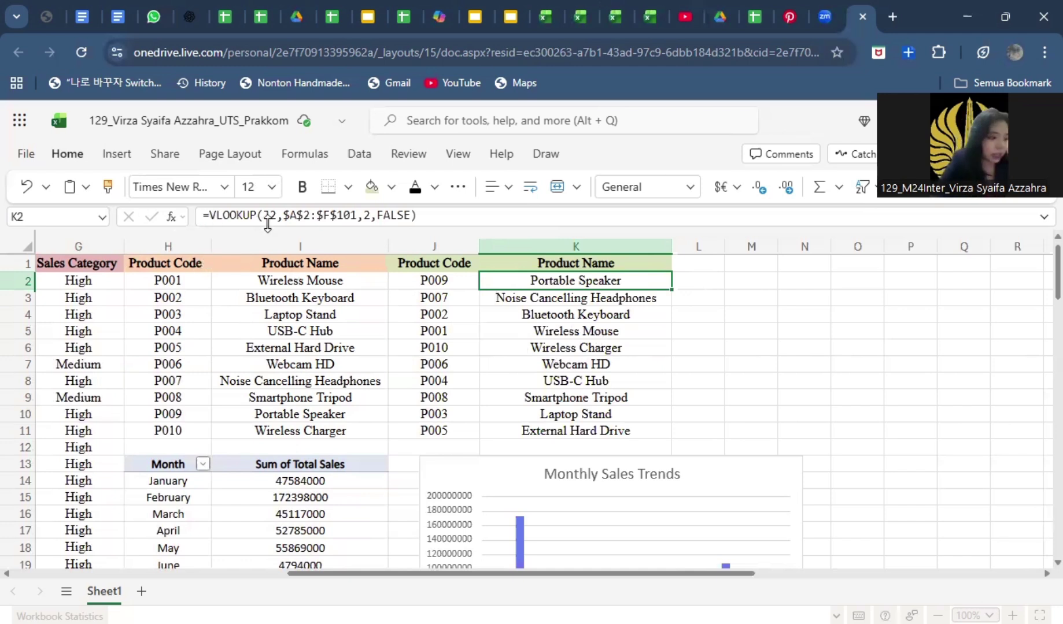
mouse_move(269, 216)
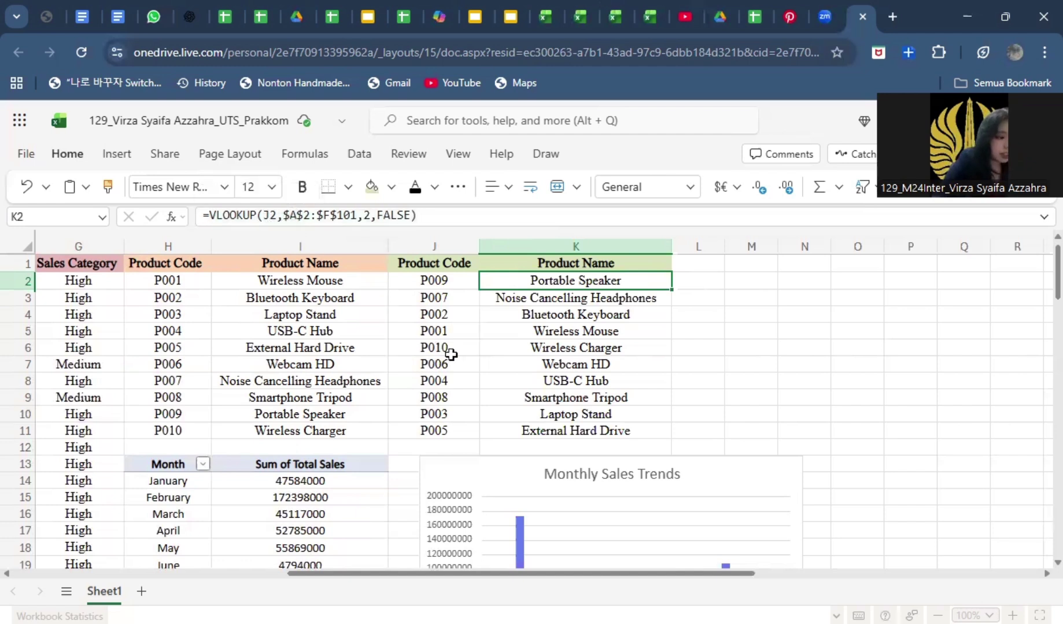
click(436, 285)
click(509, 286)
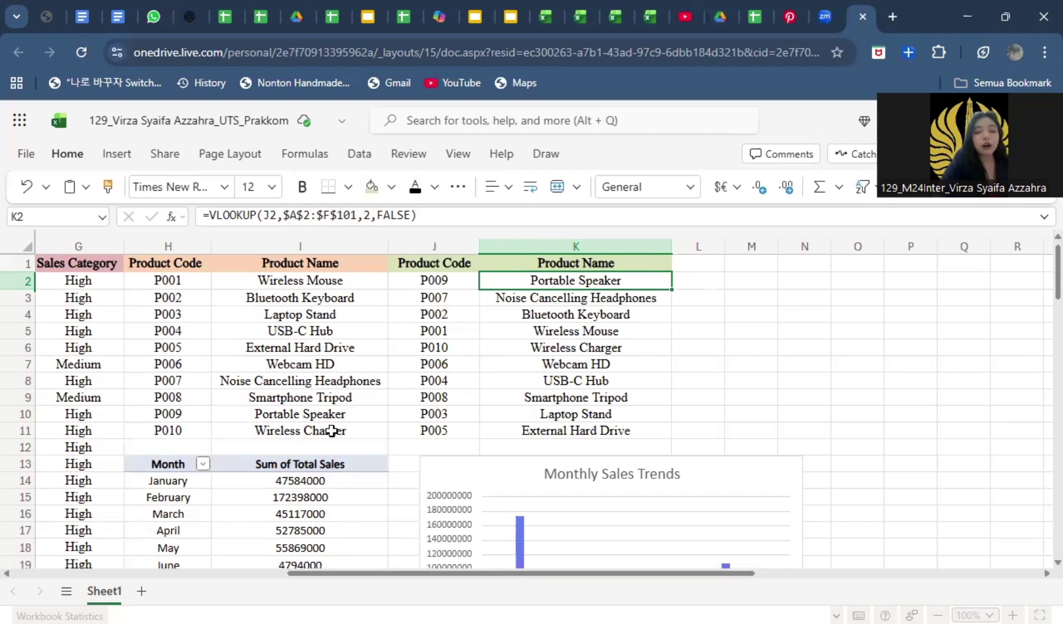
mouse_move(309, 220)
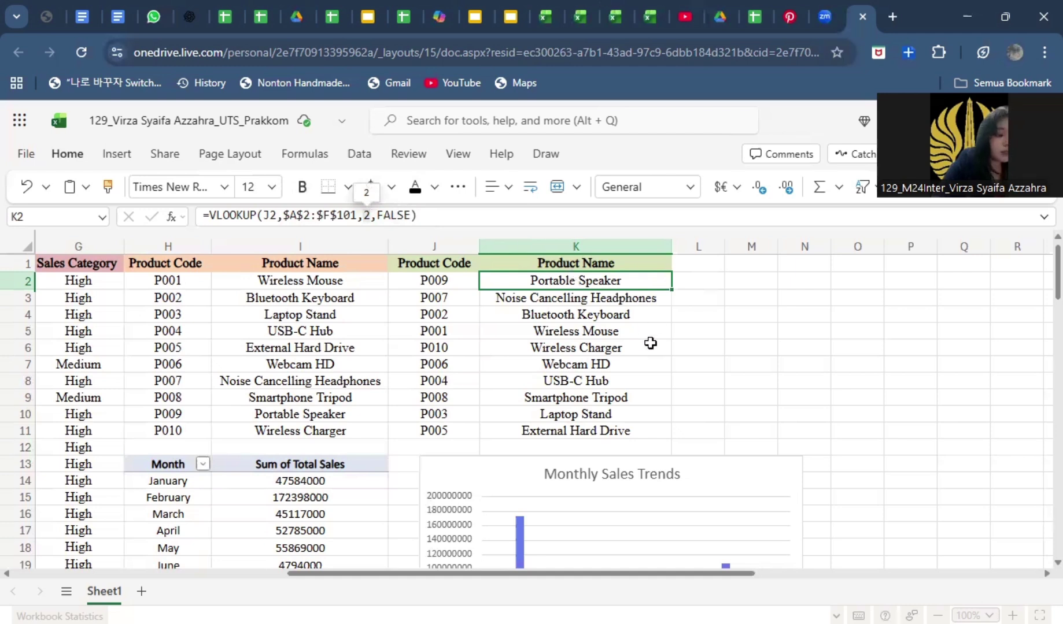
Compare the VLOOKUP formulas in K6 and K2 with the reference entry in I10, and recheck the IF formula in G2.
click(606, 343)
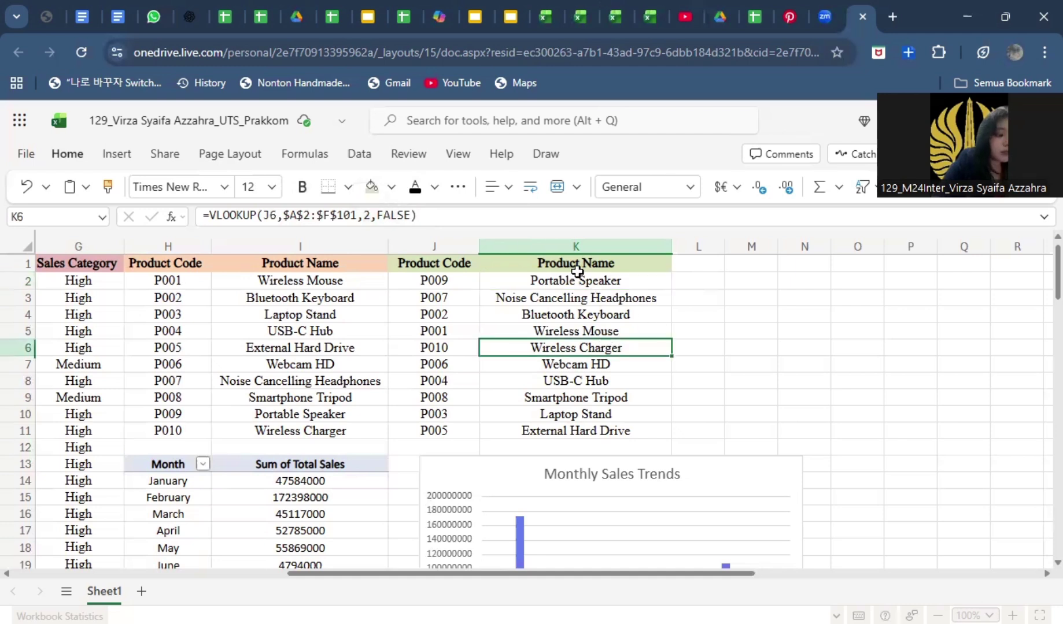
click(581, 267)
click(589, 284)
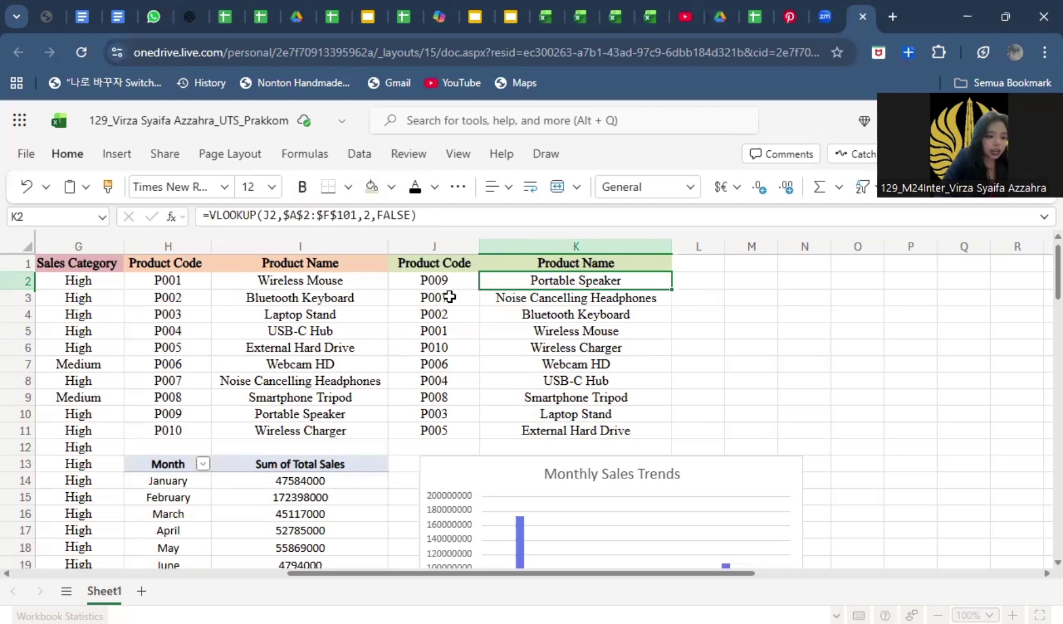
click(271, 416)
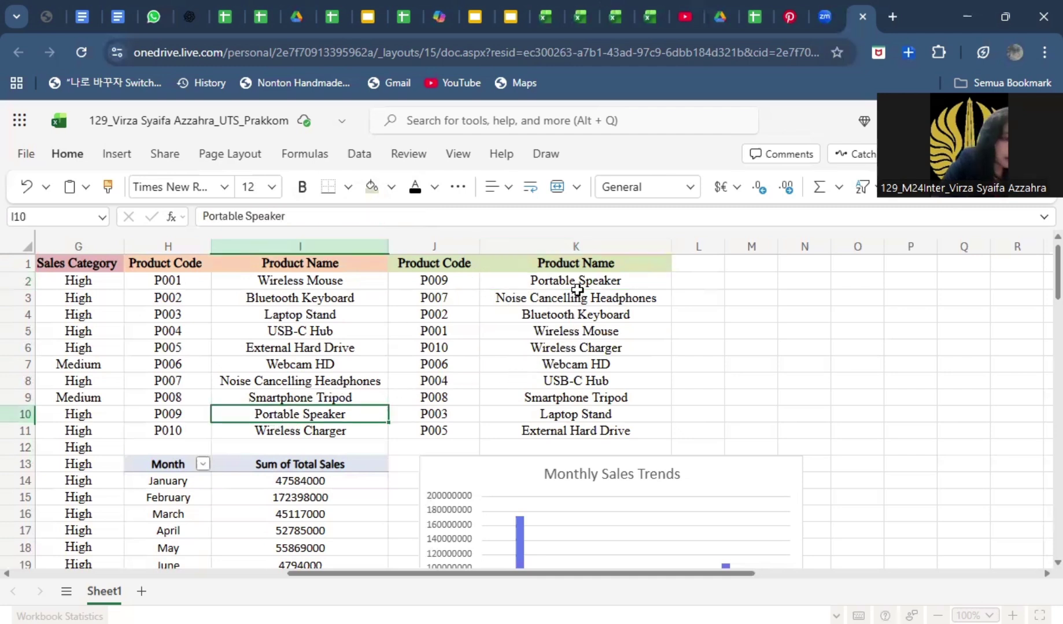
click(640, 286)
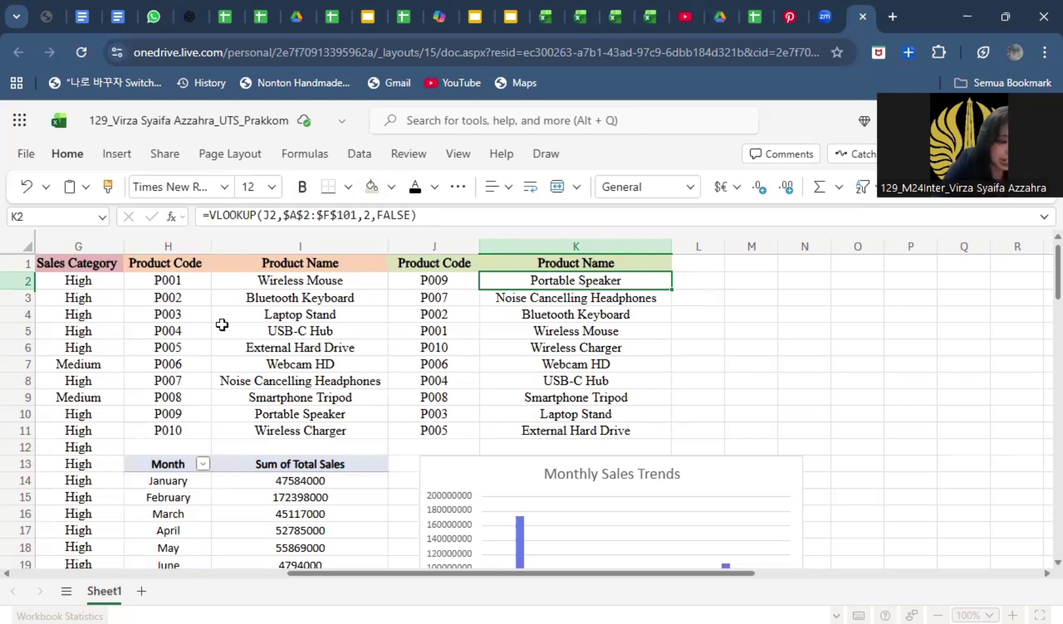
click(99, 284)
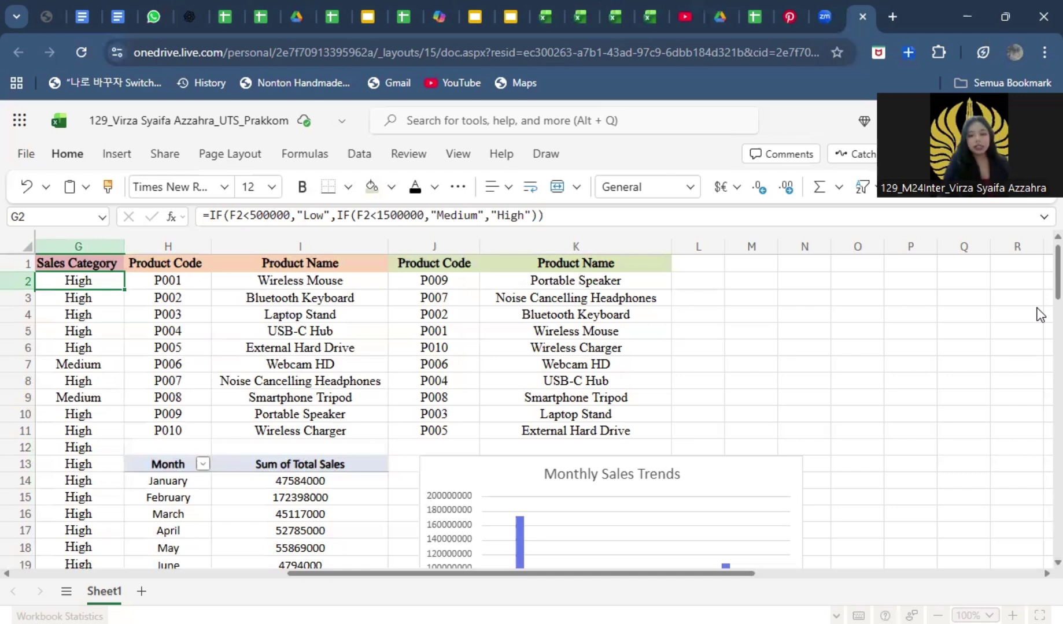
Inspect the monthly Total Sales PivotTable at its March row and view the available insert commands.
scroll(1039, 263, down, 4)
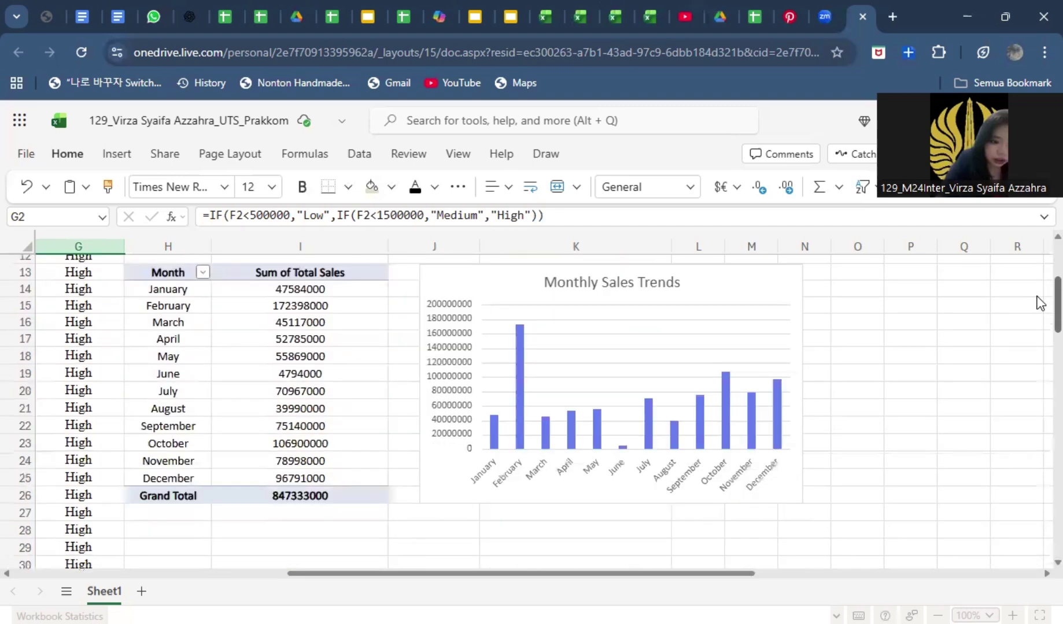
scroll(1039, 303, down, 1)
scroll(1039, 307, up, 2)
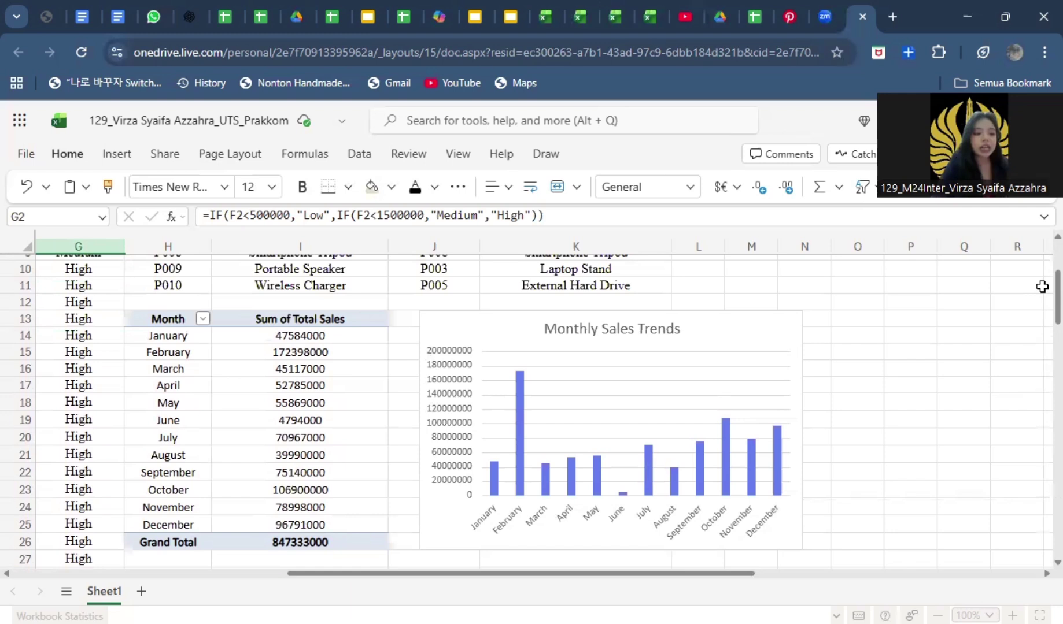
click(179, 371)
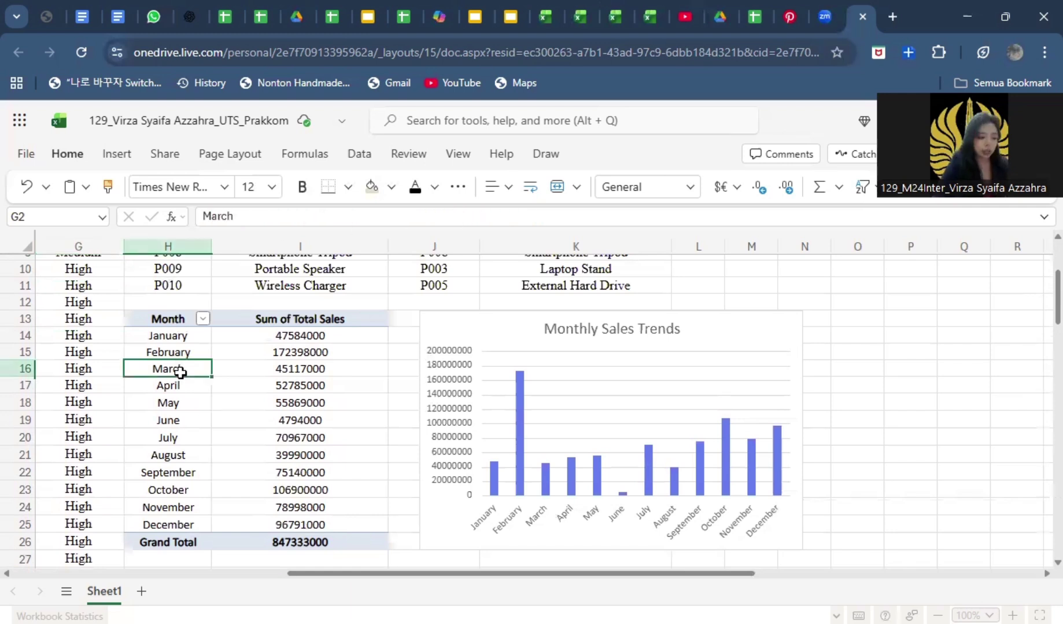
click(110, 155)
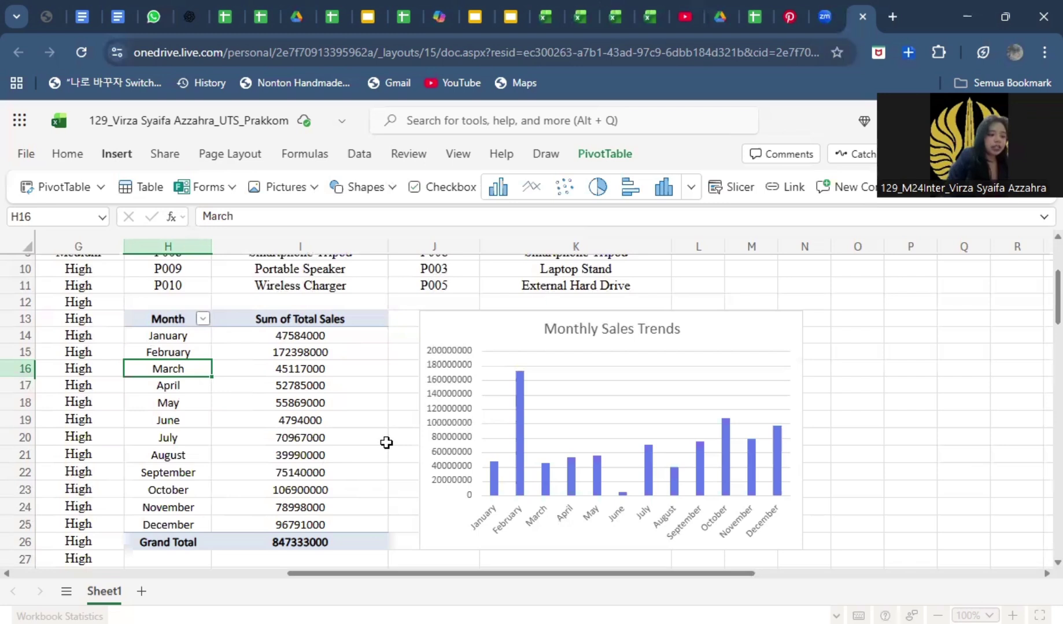
Select the Monthly Sales Trends chart and look through the available chart types without choosing one.
click(646, 407)
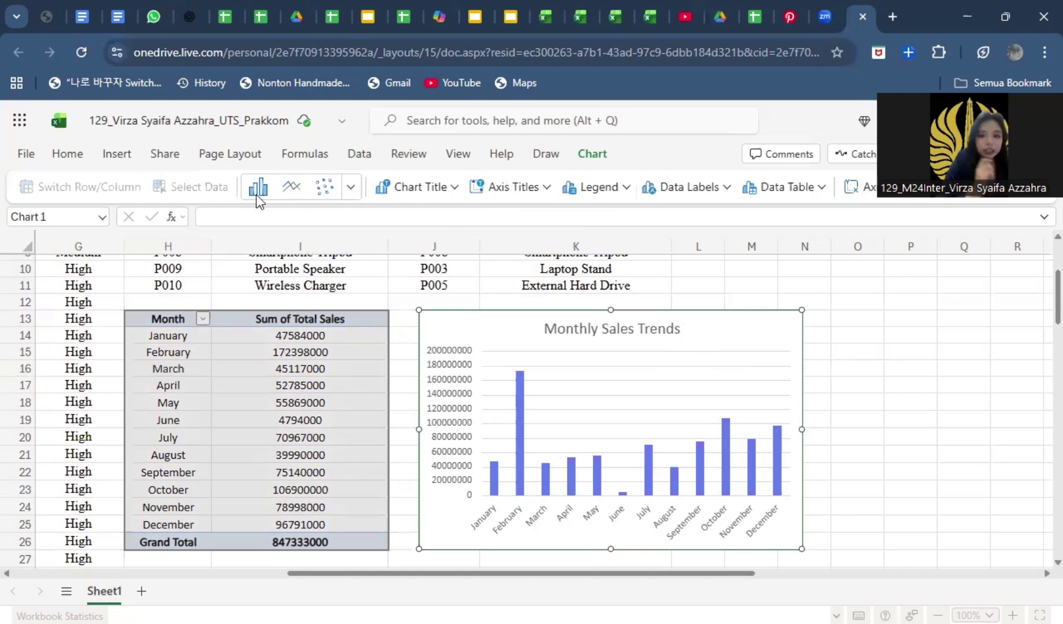
click(120, 158)
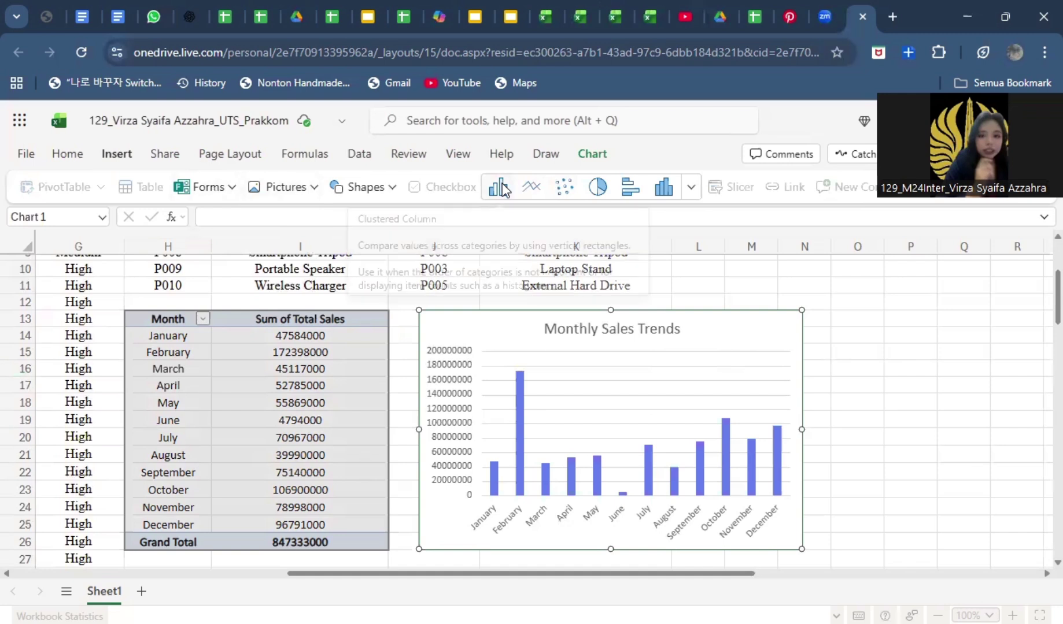
click(693, 192)
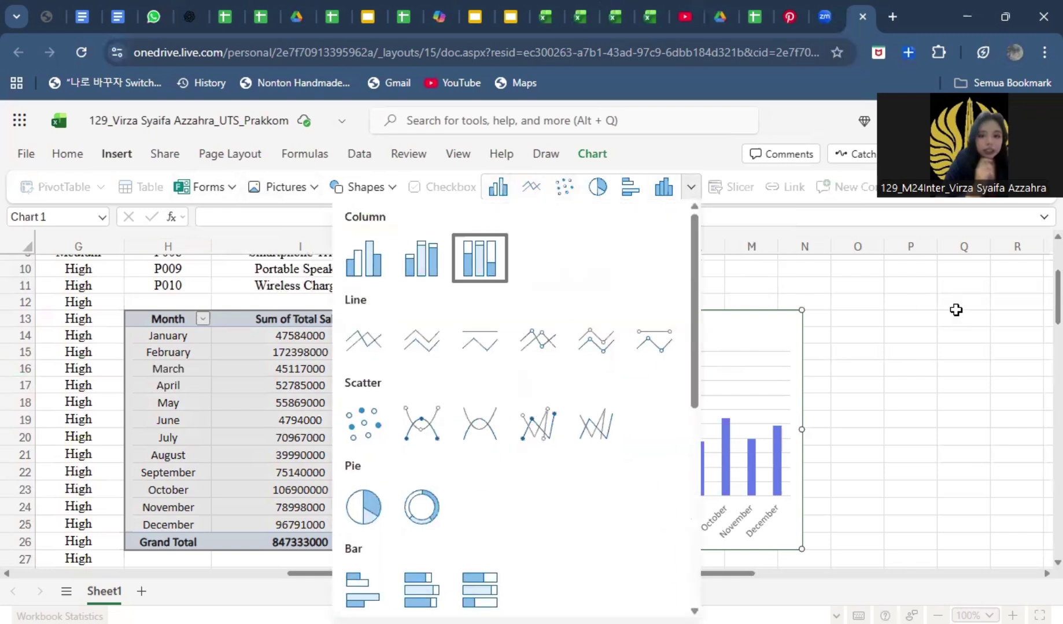
key(Escape)
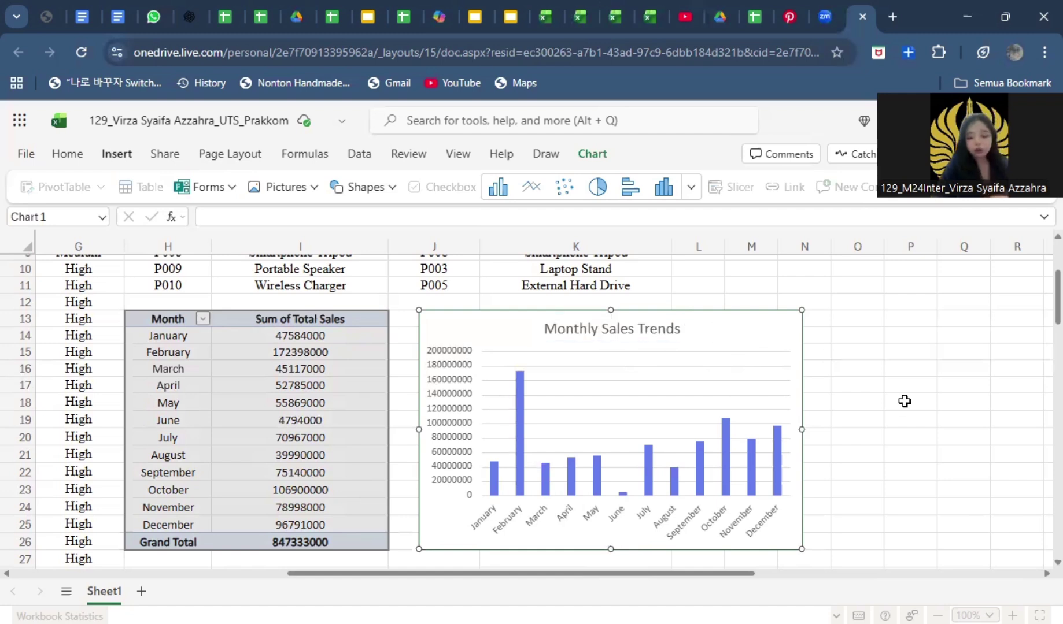
Inspect the Monthly Sales Trends chart and read the total for its February column.
click(636, 427)
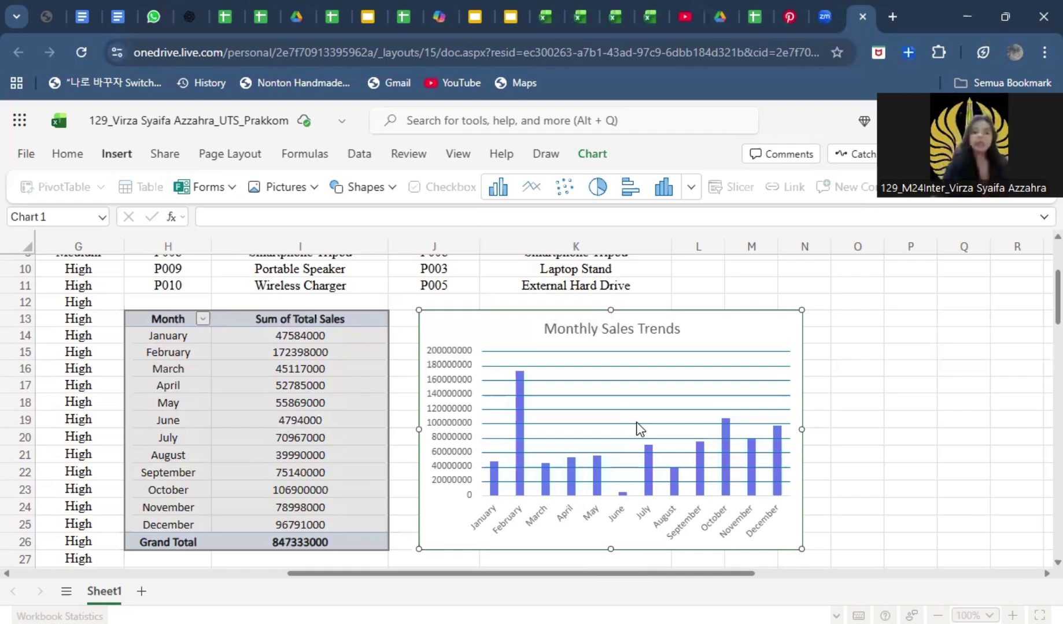
click(537, 442)
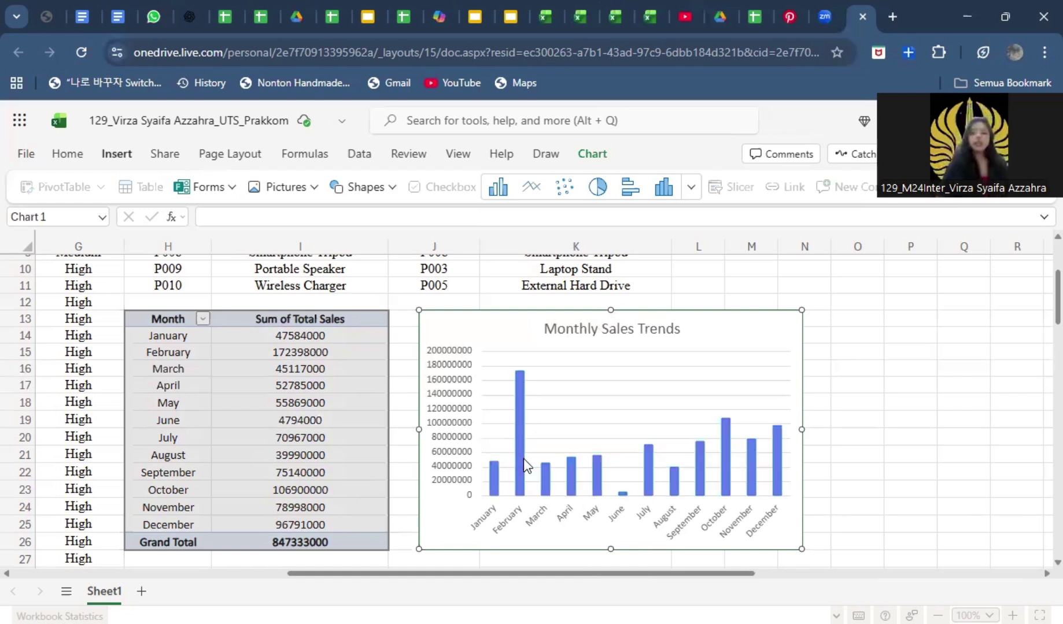
mouse_move(524, 460)
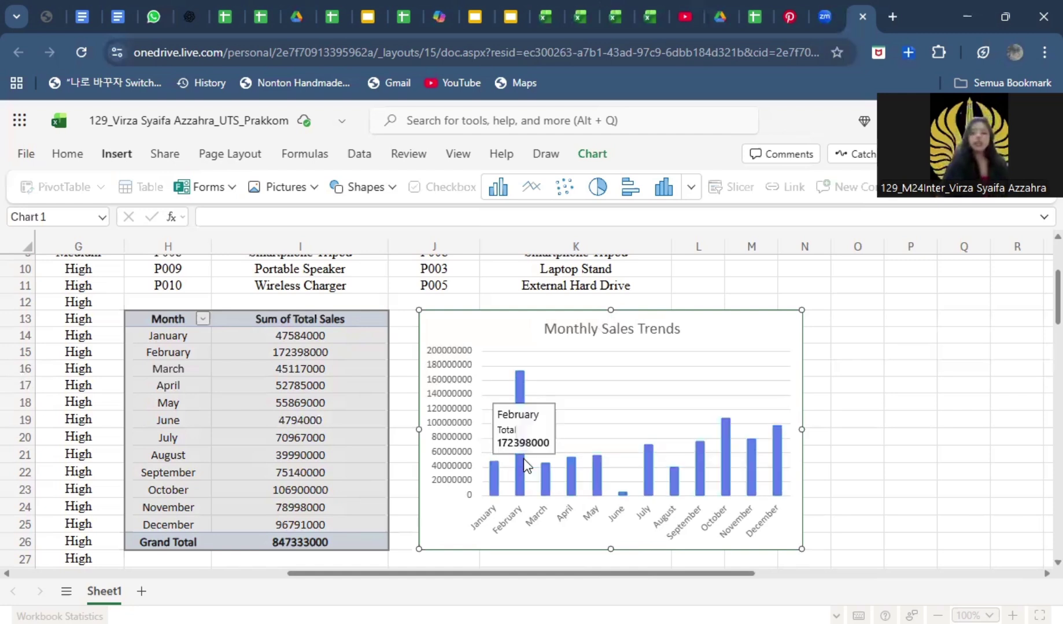